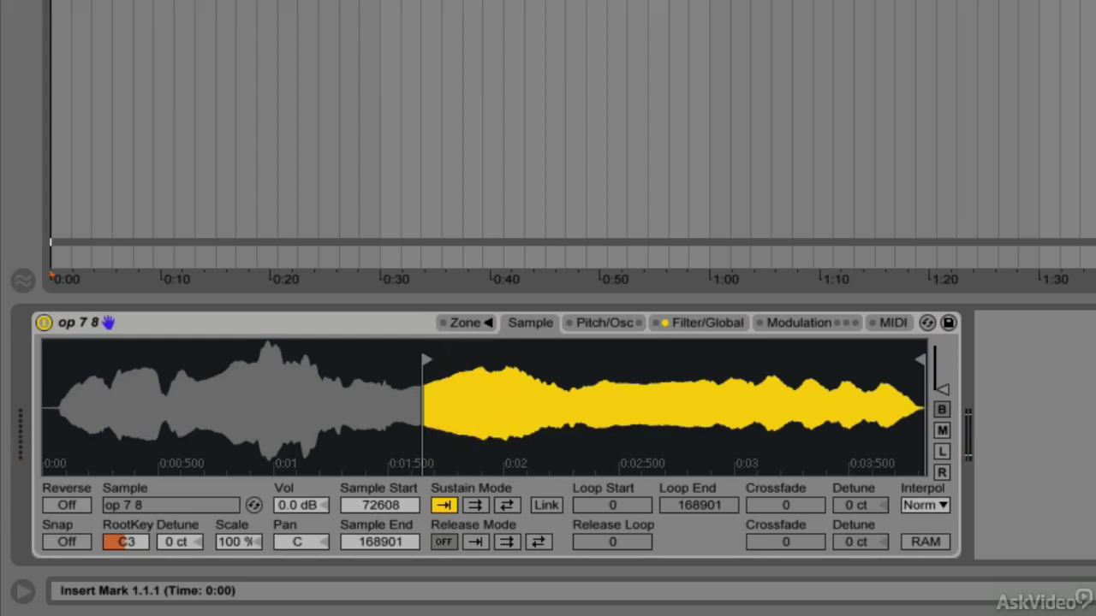
Enable the pitch envelope of the op 7 8 sample and set its amount to -12 st.
left_click(594, 329)
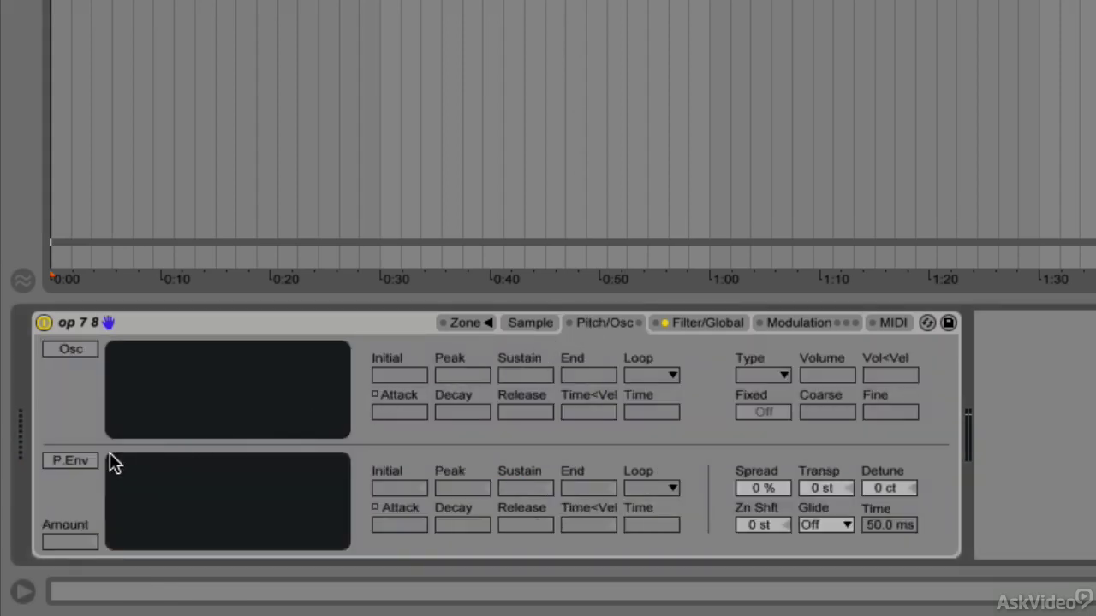
left_click(74, 460)
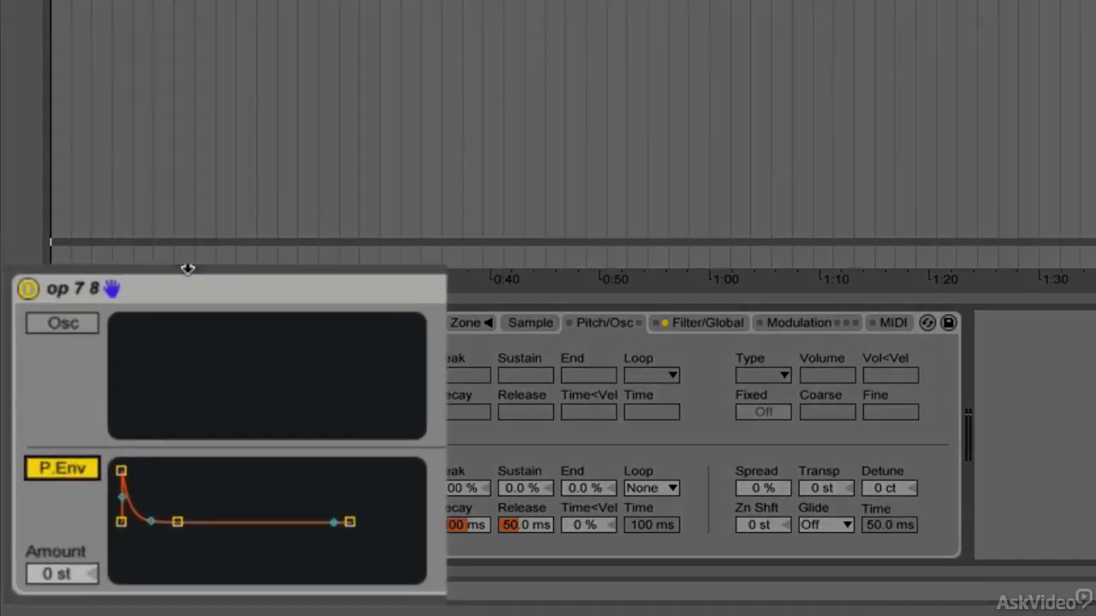
left_click_drag(75, 557, 75, 591)
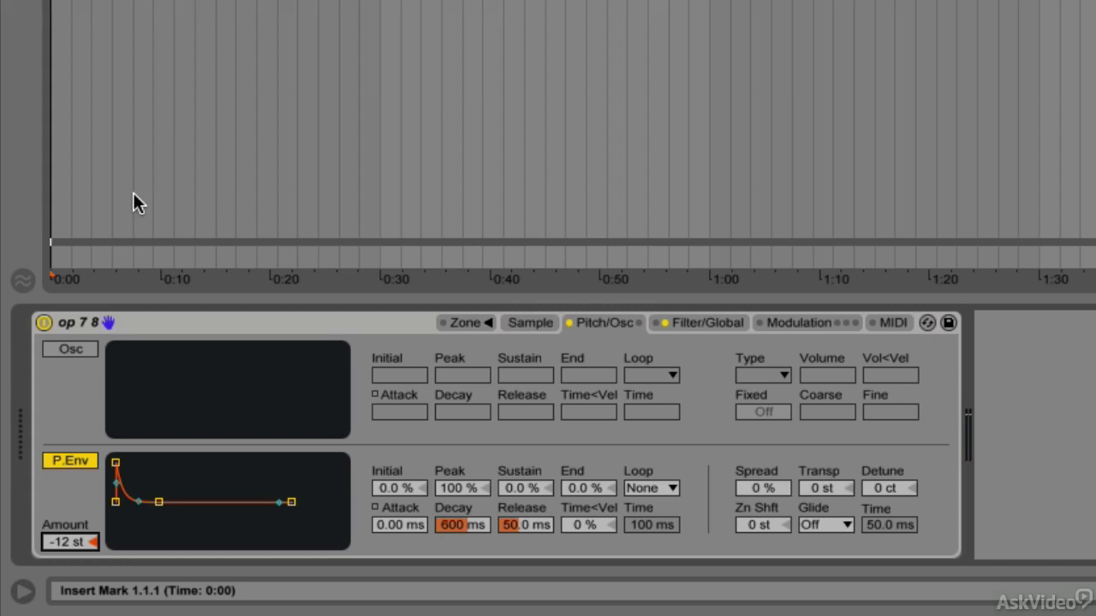
Compare the op 7 8 sound with its pitch envelope switched off and on, leaving the envelope enabled.
left_click(70, 460)
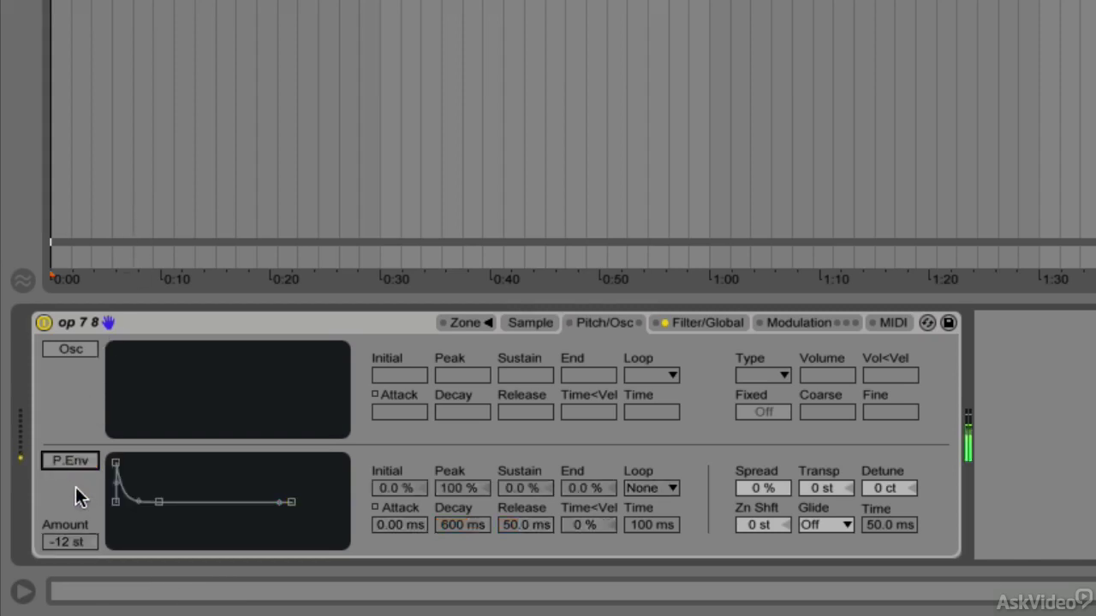
left_click(74, 461)
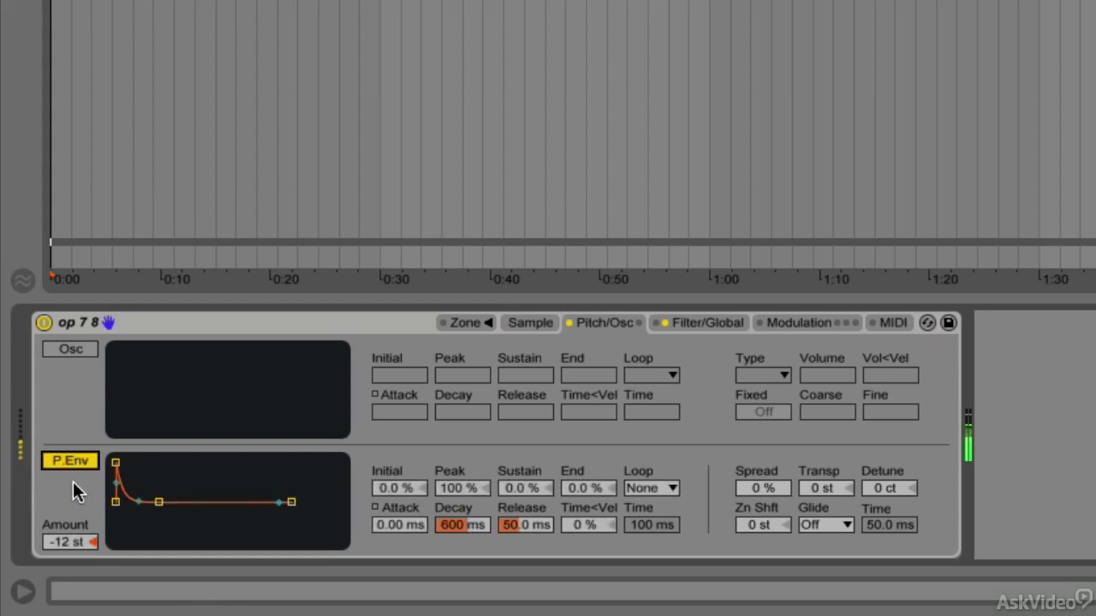
left_click(74, 464)
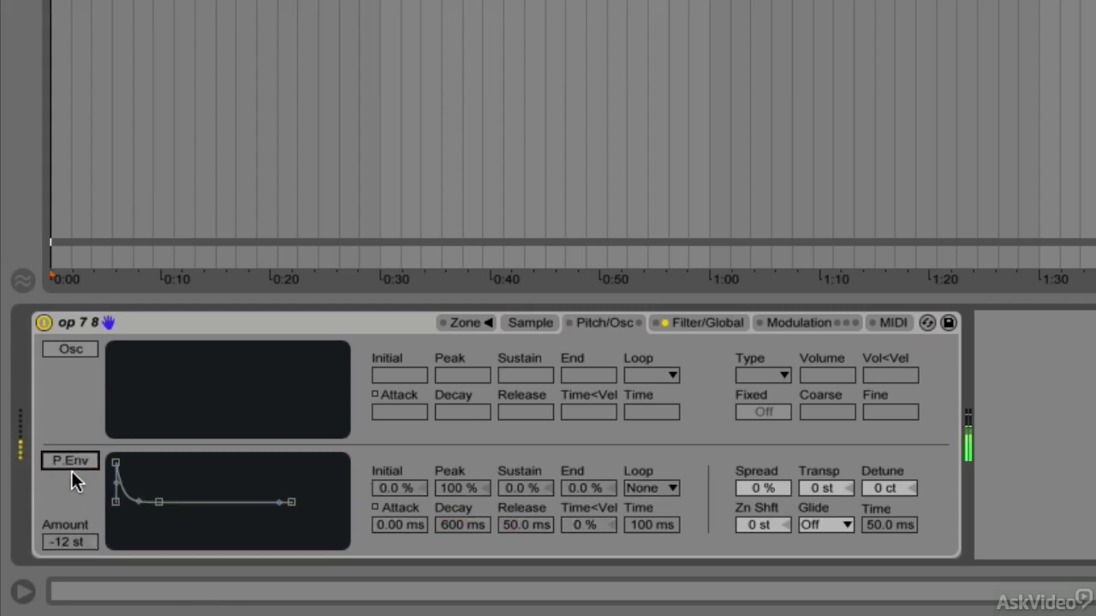
left_click(73, 464)
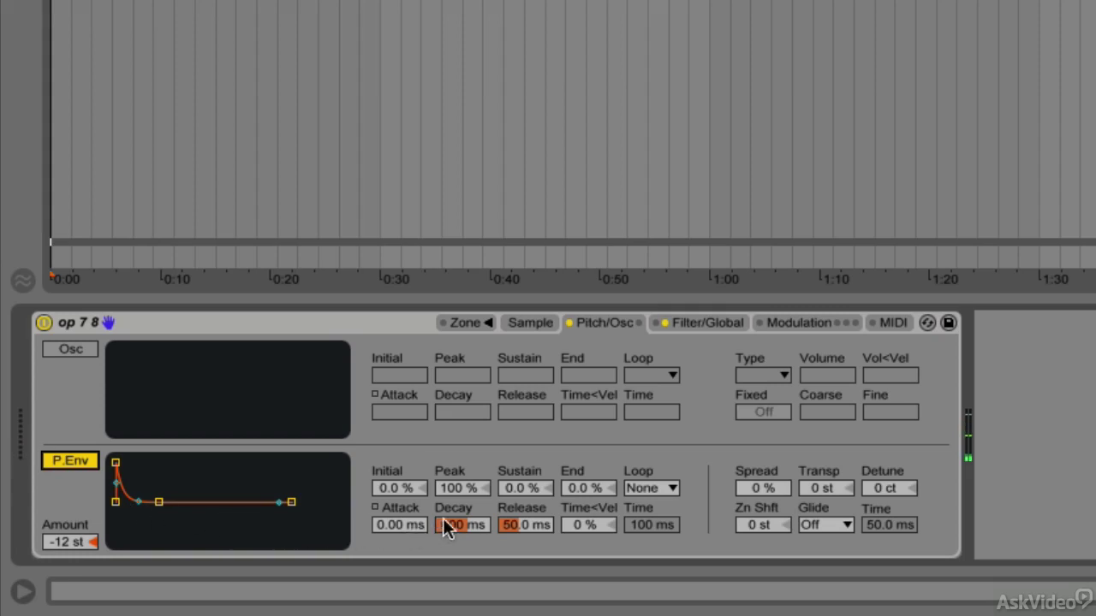
Shorten the pitch envelope's decay to 80.1 ms and compare the sound with the envelope off and on.
left_click_drag(446, 524, 445, 574)
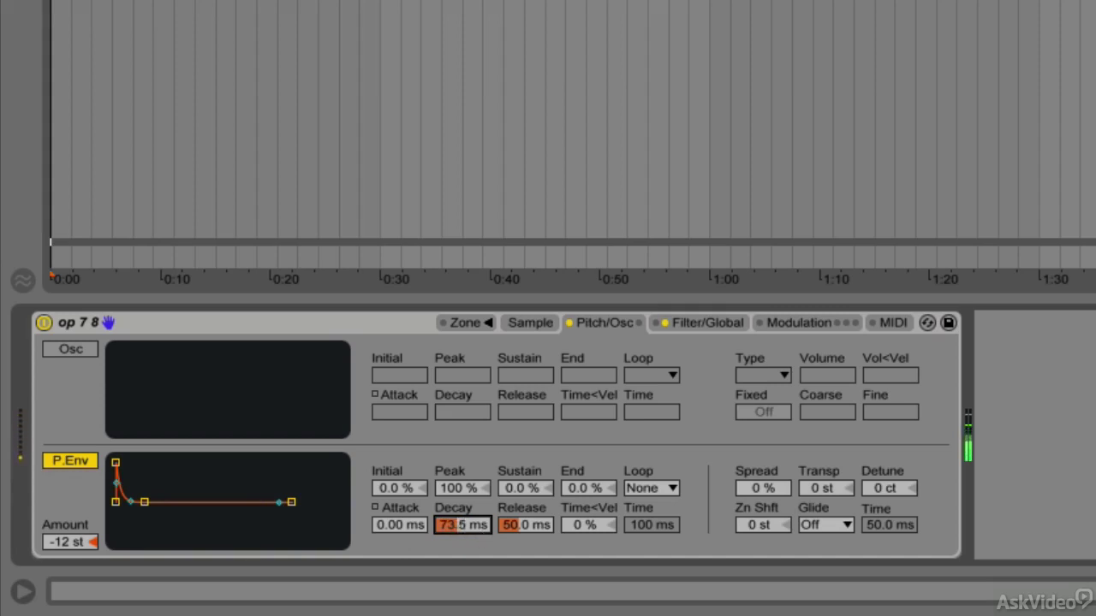
mouse_move(467, 518)
left_mouse_down()
mouse_move(467, 484)
mouse_move(467, 522)
left_mouse_up()
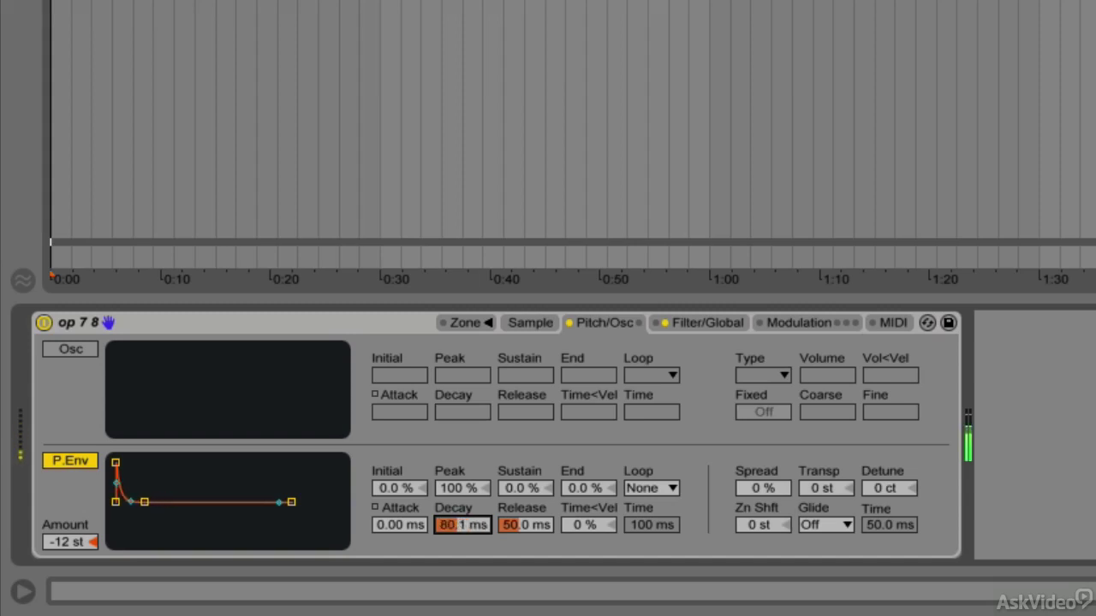
left_click(78, 462)
left_click(77, 464)
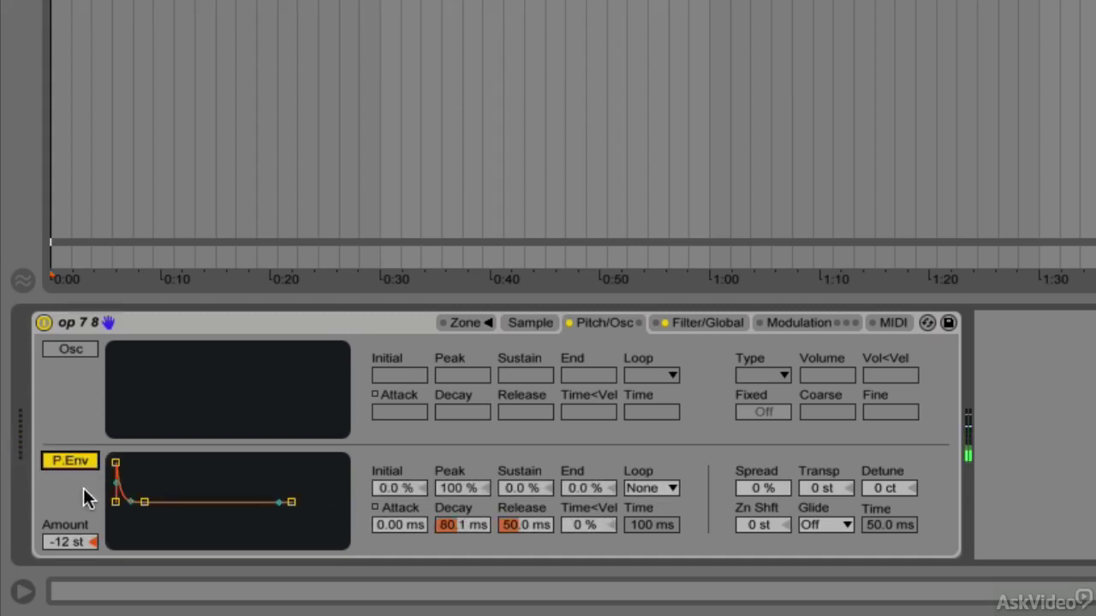
left_click(86, 466)
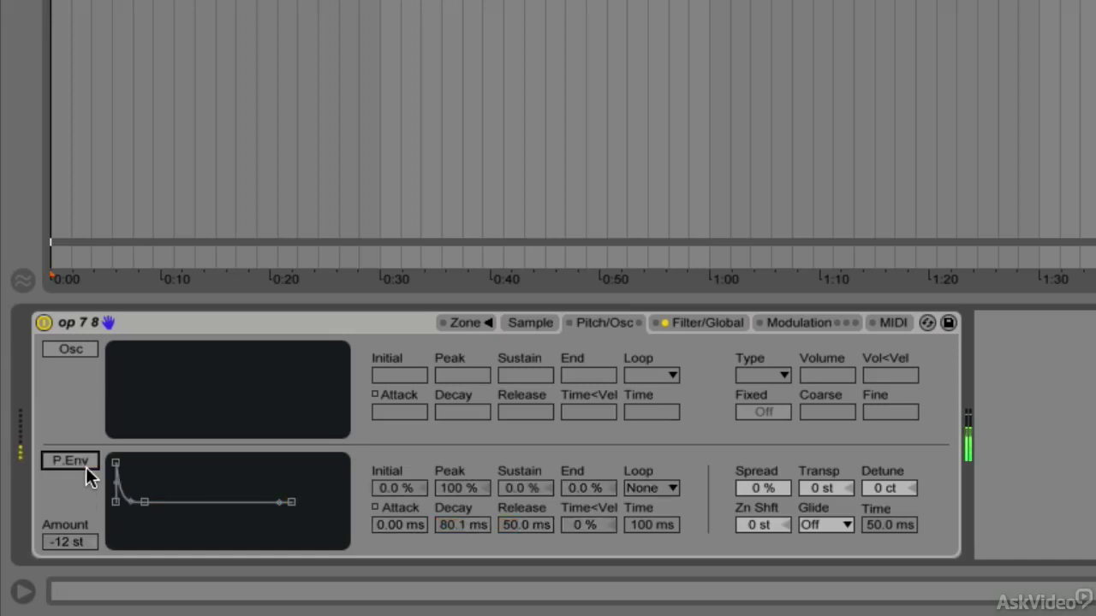
left_click(85, 467)
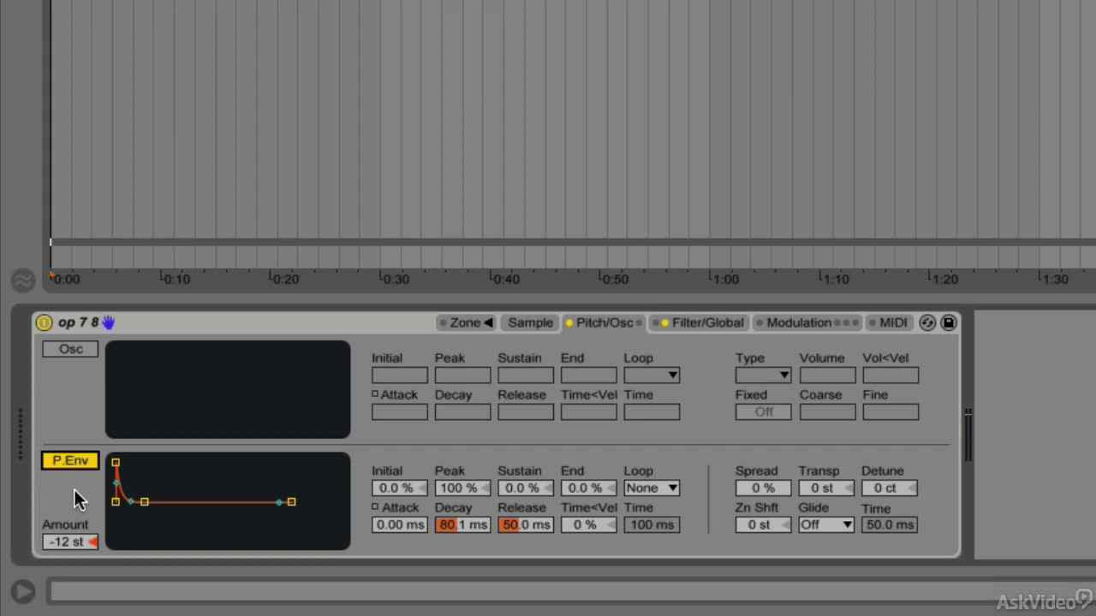
Set the pitch envelope amount to +12 st and compare the sound with the envelope off and on.
left_click_drag(69, 542, 67, 524)
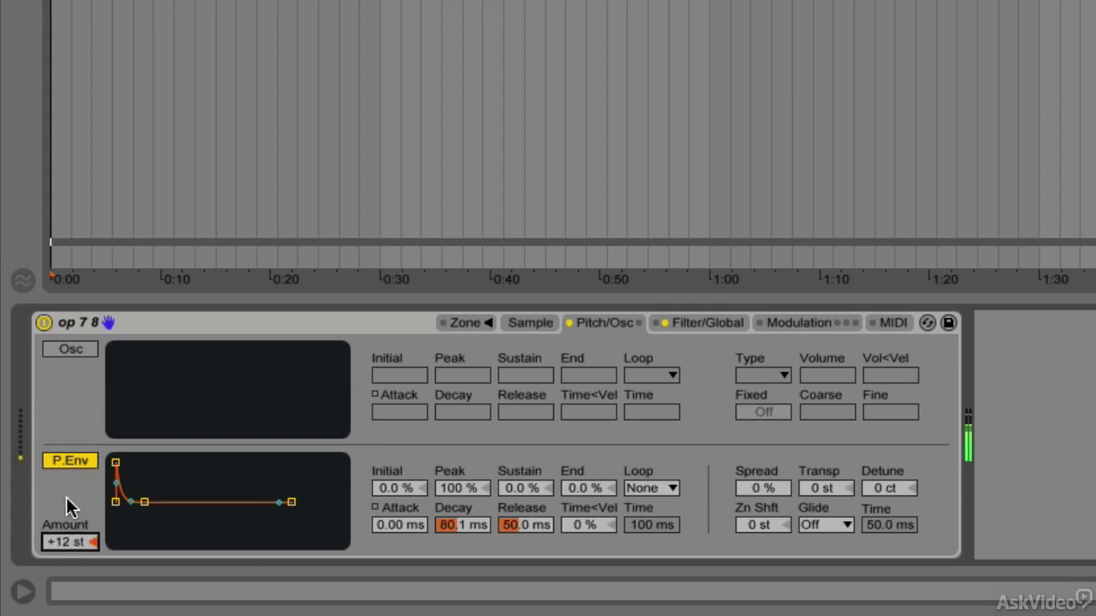
left_click(67, 466)
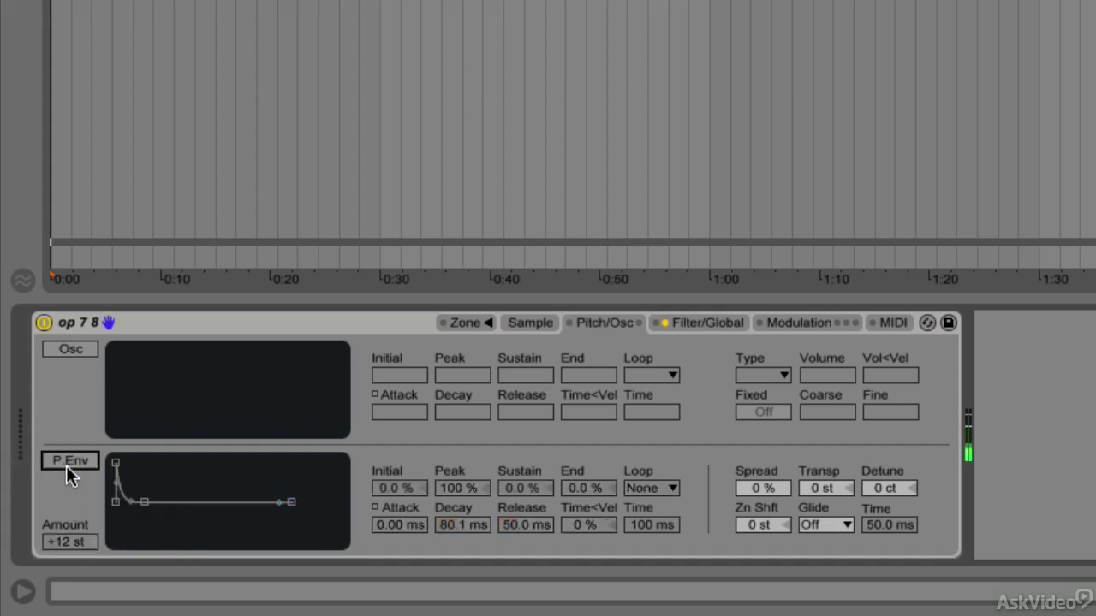
left_click(66, 465)
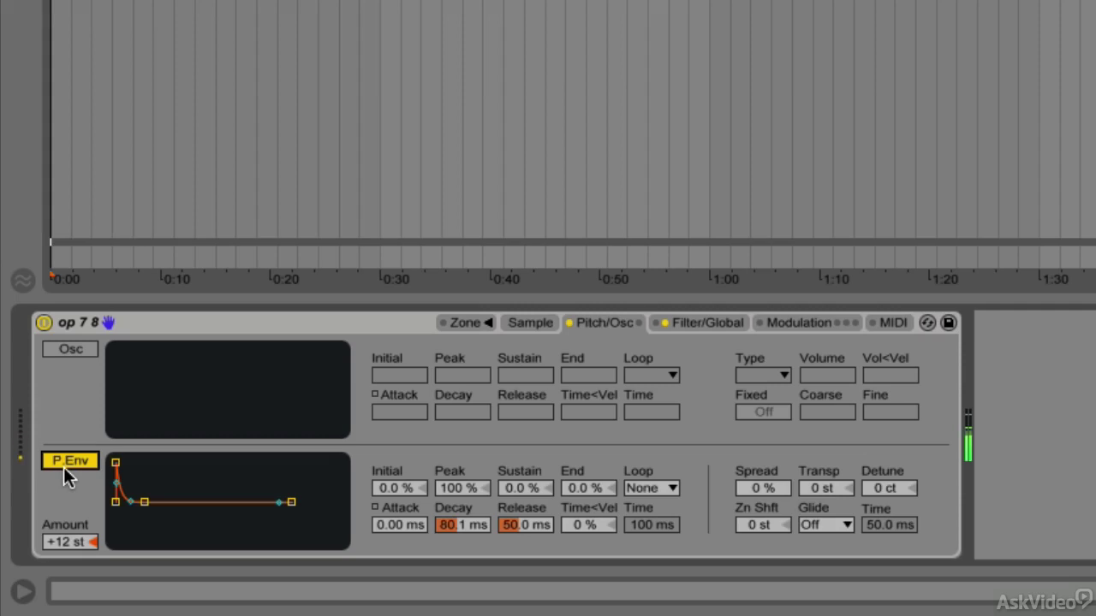
left_click(63, 467)
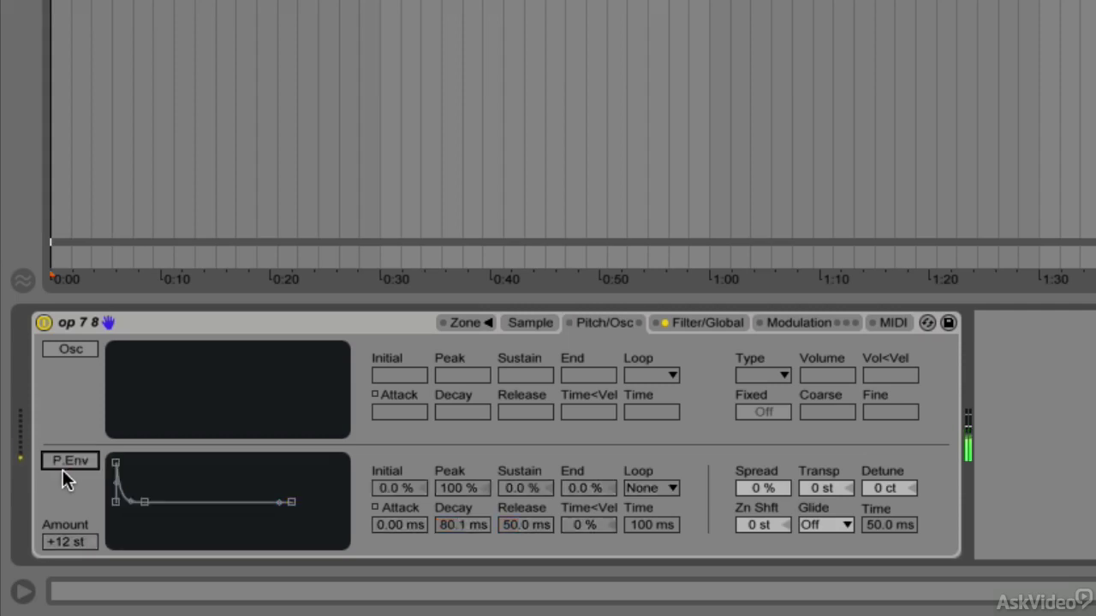
left_click(67, 463)
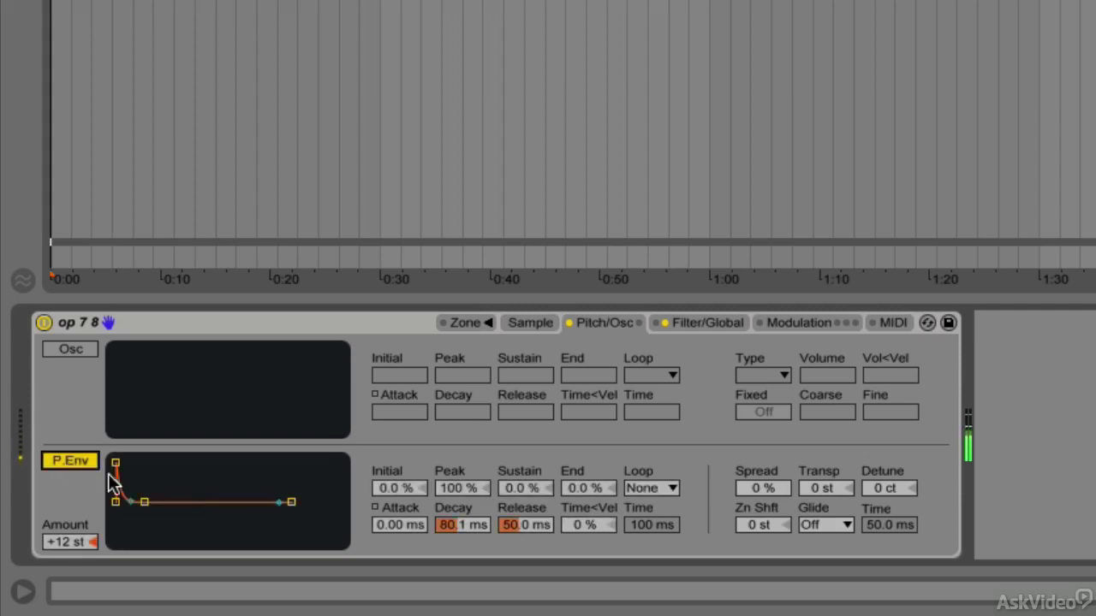
Lengthen the pitch envelope's decay to 113 ms and compare the sound with the envelope off and on.
mouse_move(454, 530)
left_mouse_down()
mouse_move(454, 513)
mouse_move(454, 529)
left_mouse_up()
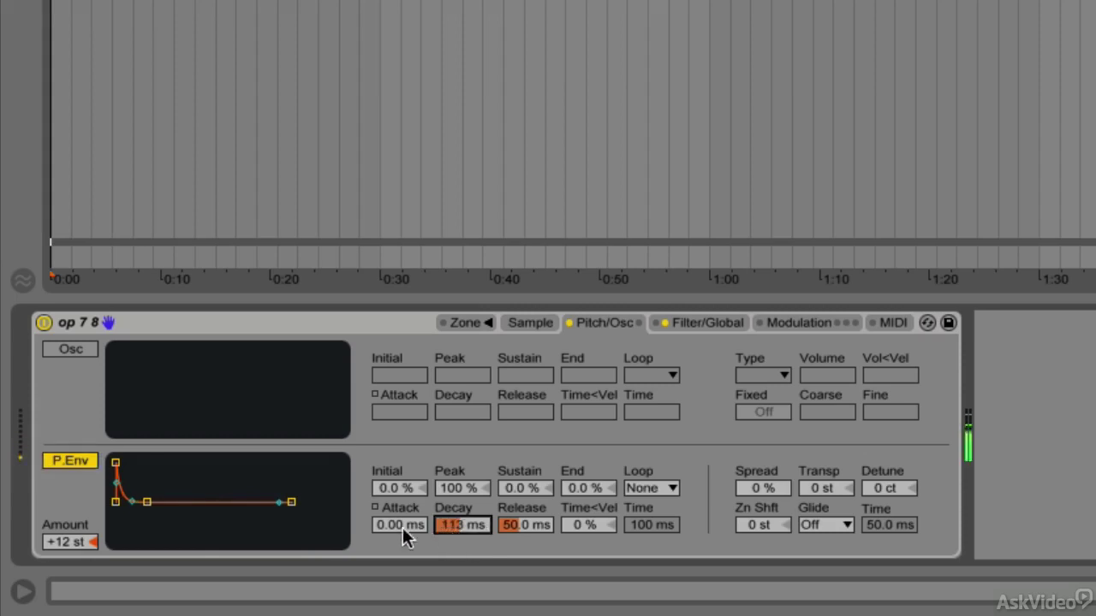
left_click(69, 460)
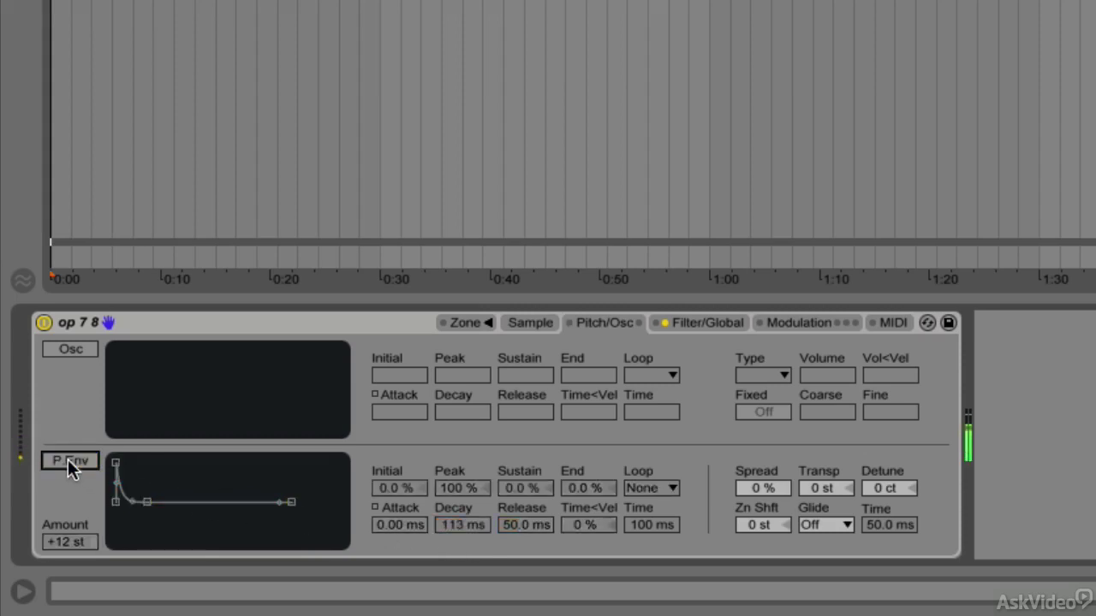
left_click(69, 460)
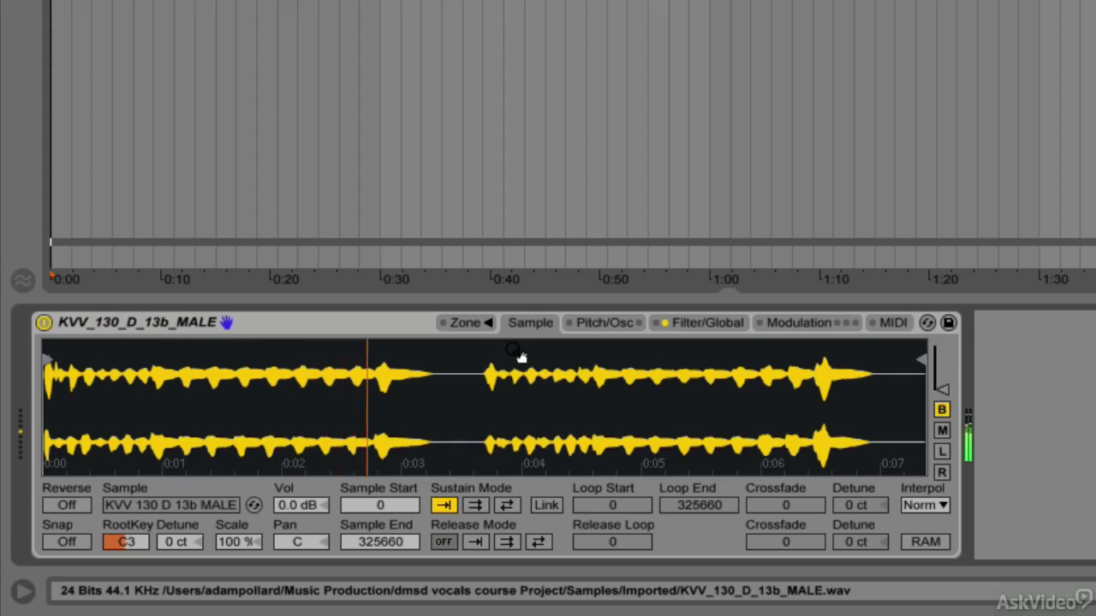
Show the pitch settings of the KVV_130_D_13b_MALE sample and enable its pitch envelope.
left_click(620, 323)
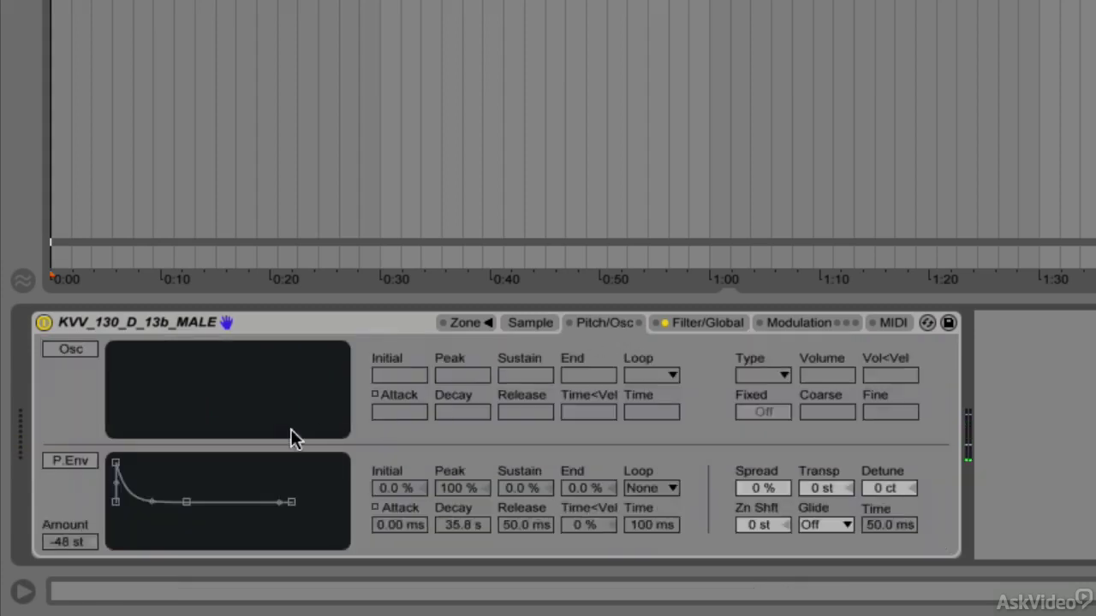
left_click(83, 461)
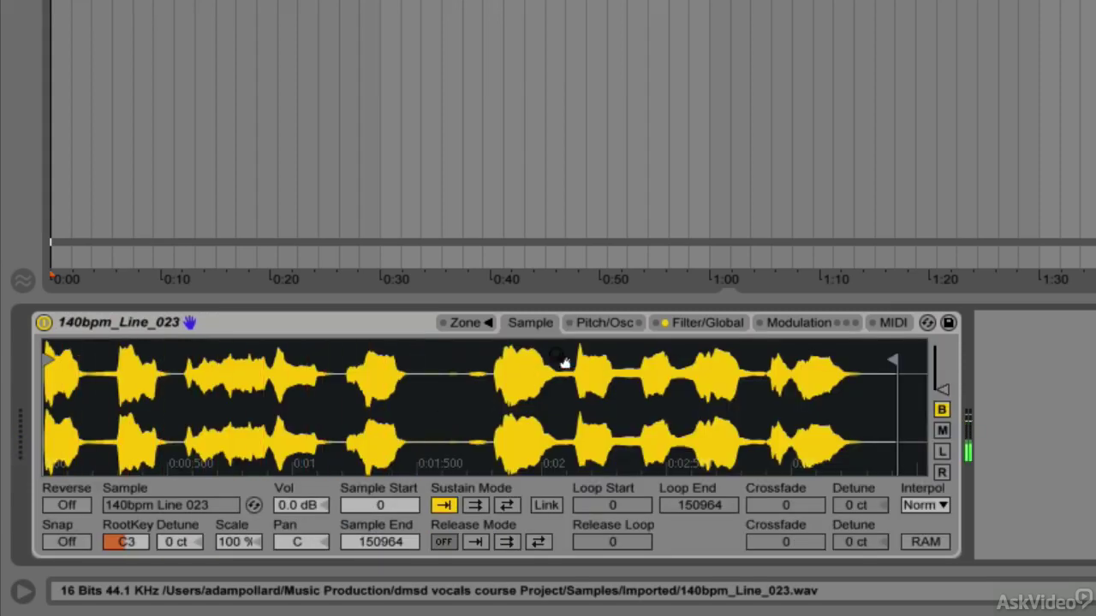
Enable the pitch envelope of the 140bpm_Line_023 sample and compare its sound with the envelope off and on.
left_click(607, 323)
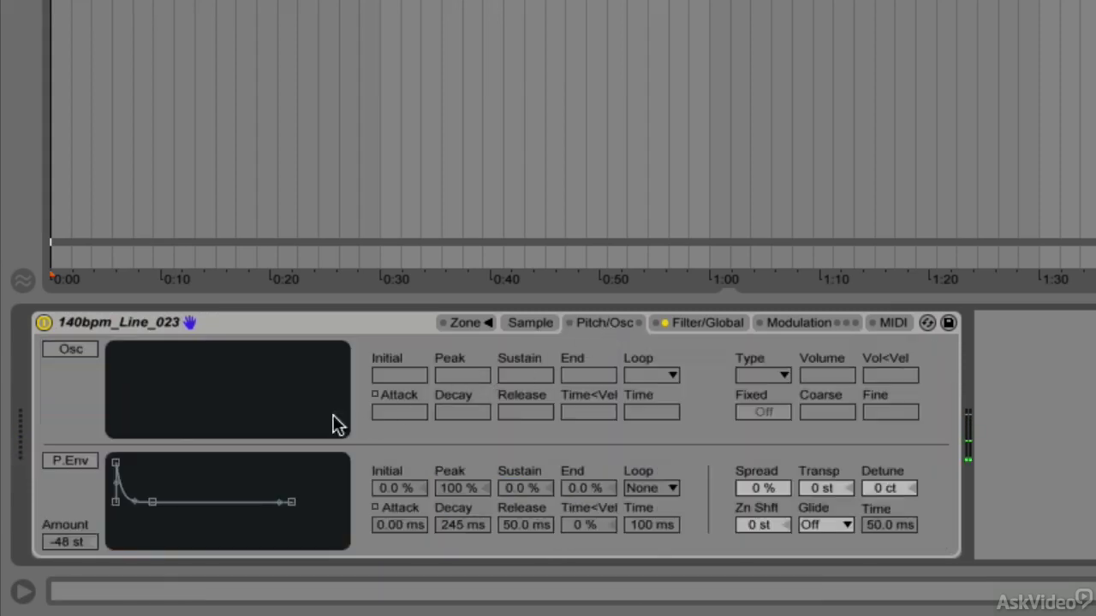
left_click(68, 461)
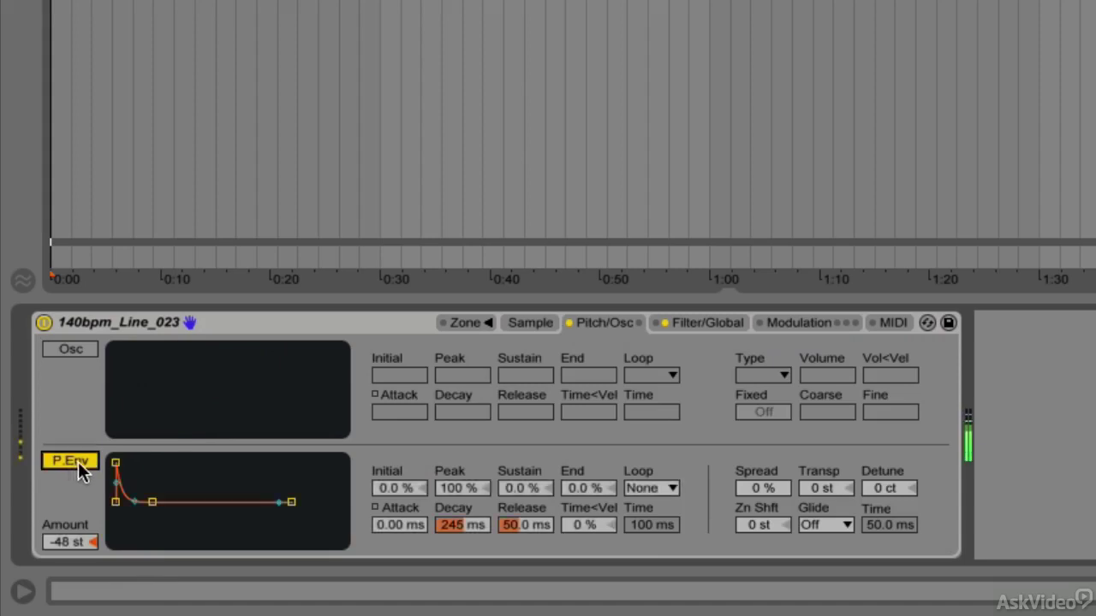
left_click(77, 464)
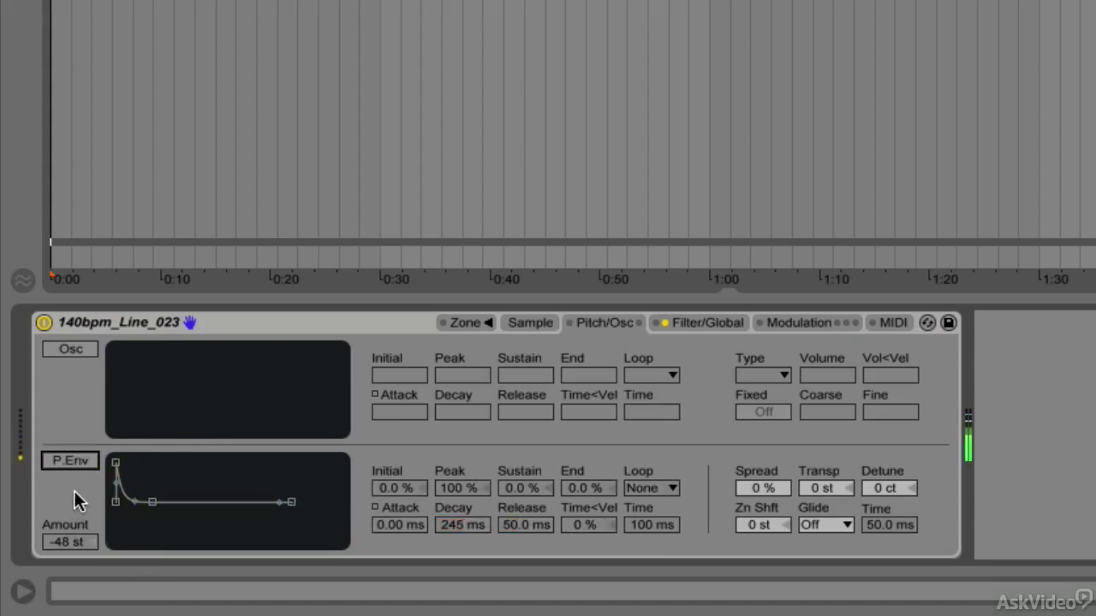
left_click(74, 468)
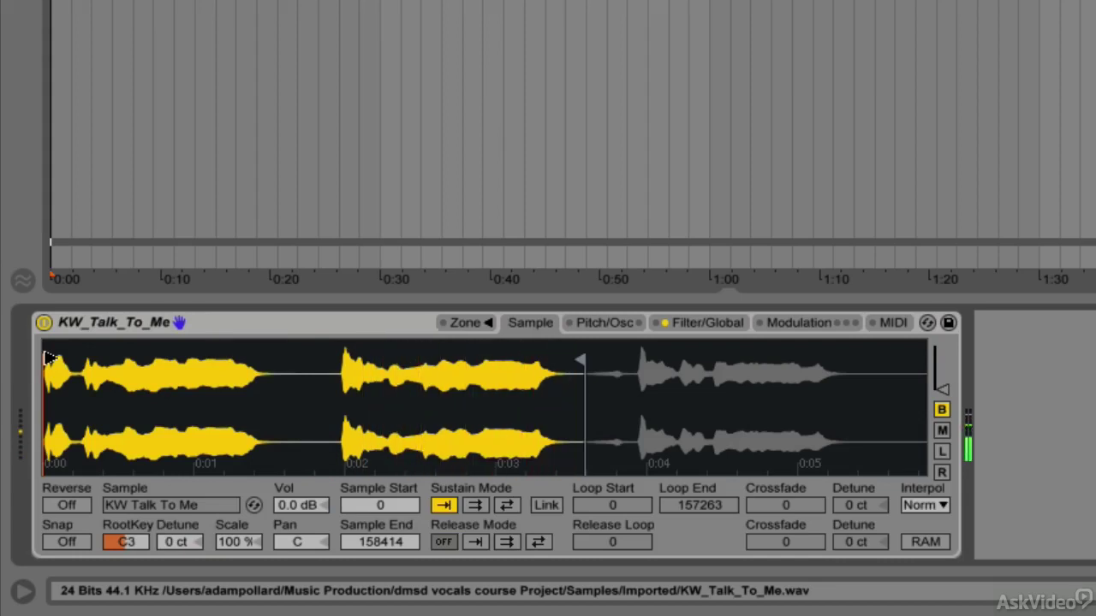
Move the KW_Talk_To_Me sample start to 135400 and enable the sample's pitch envelope.
left_click_drag(48, 358, 507, 373)
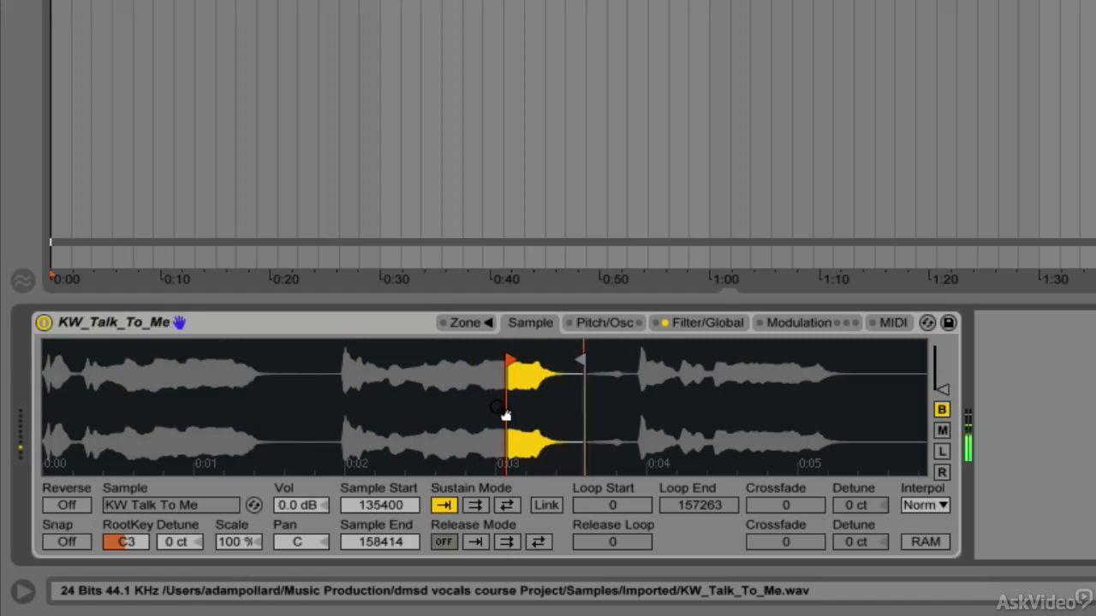
left_click(593, 322)
left_click(86, 463)
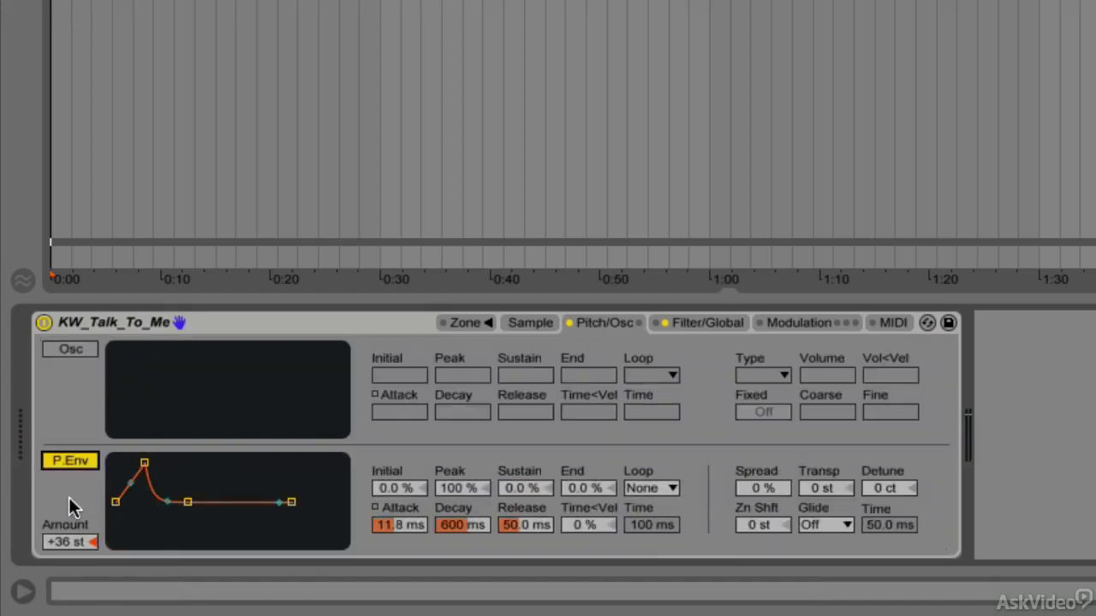